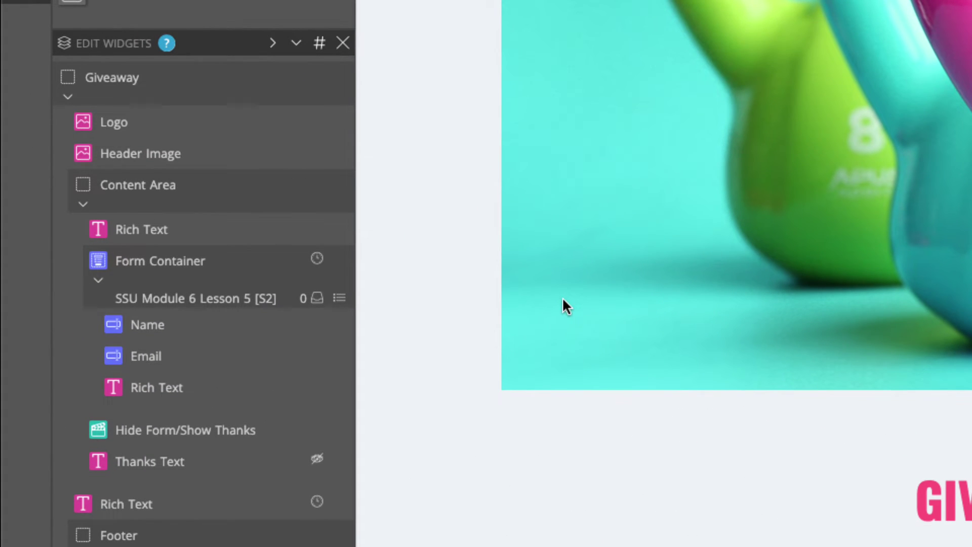
# Step: Preview the Form Container's Mailchimp integration, which warns that an opt-in checkbox is missing, then cancel
pyautogui.click(341, 261)
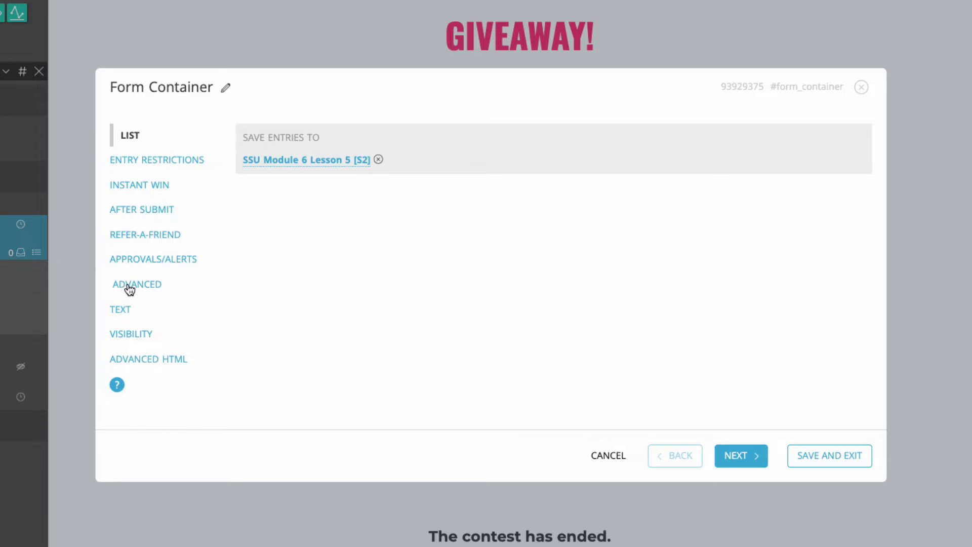
pyautogui.click(132, 284)
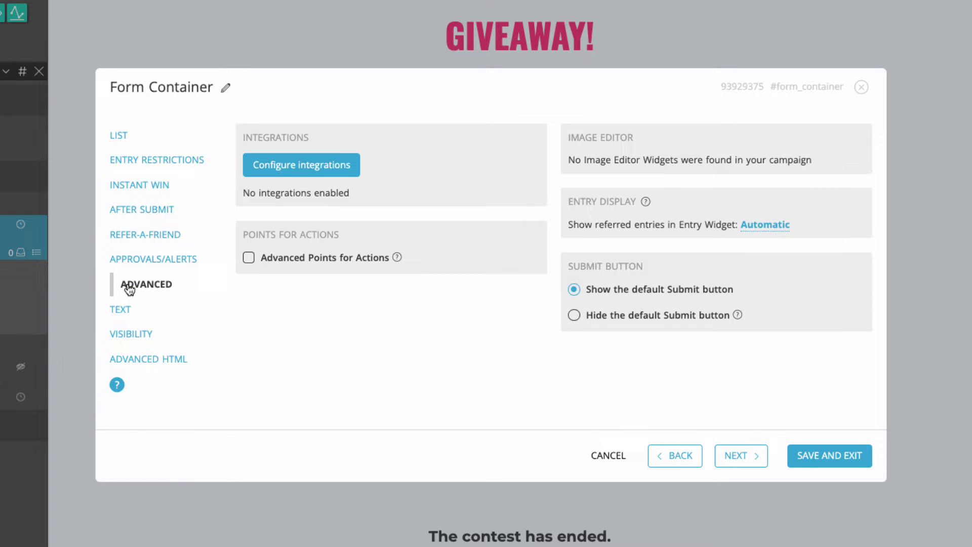
pyautogui.click(296, 168)
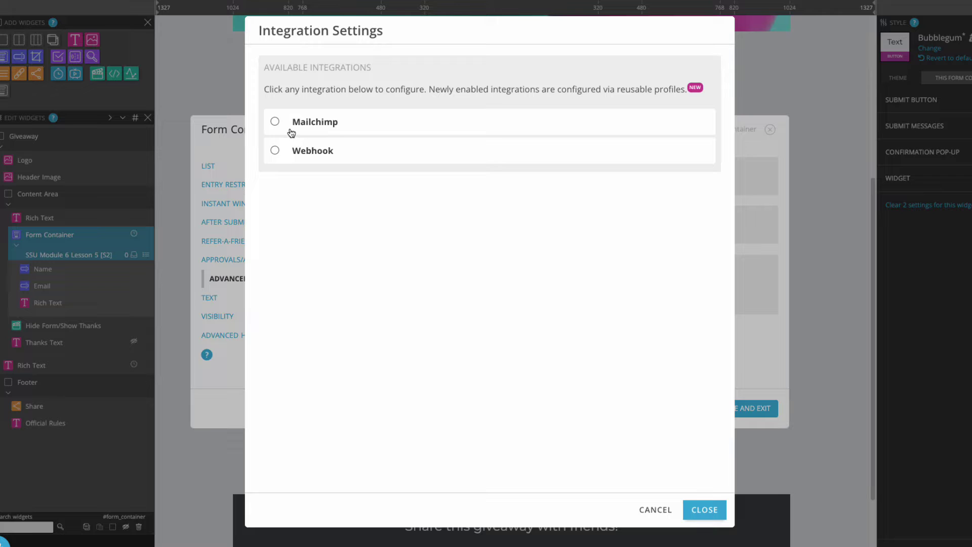
pyautogui.click(277, 125)
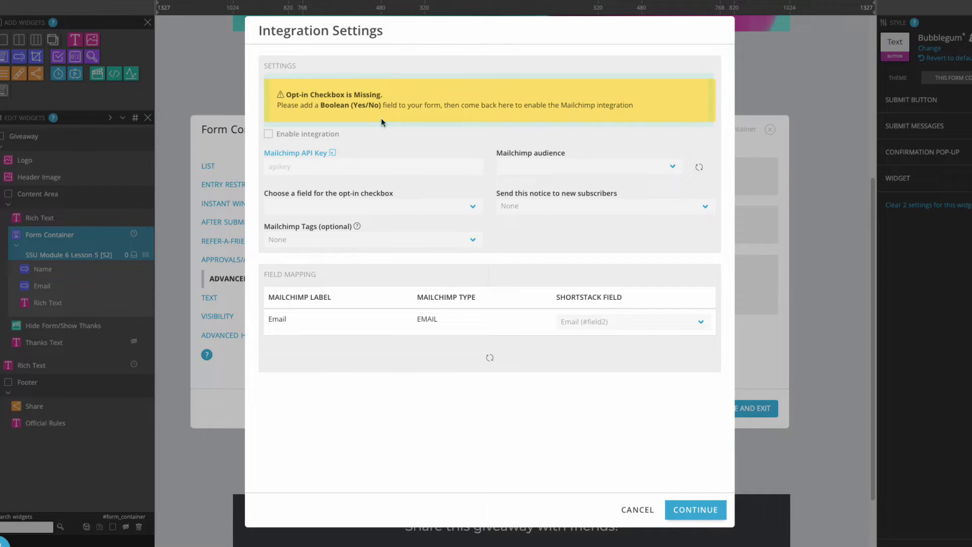
pyautogui.click(637, 510)
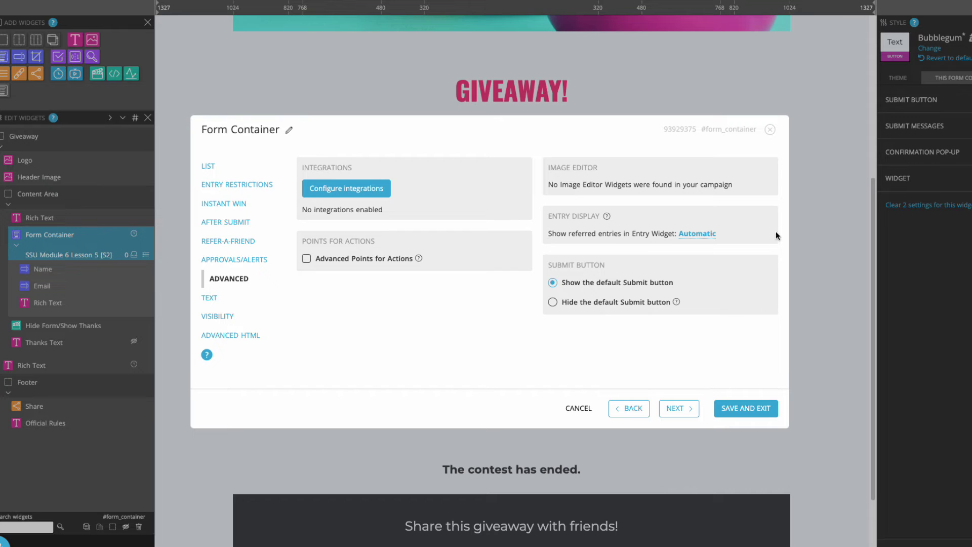
# Step: Add a Boolean 'Subscribe me to the mailing list!' field to the form and reopen Form Container settings
pyautogui.click(771, 128)
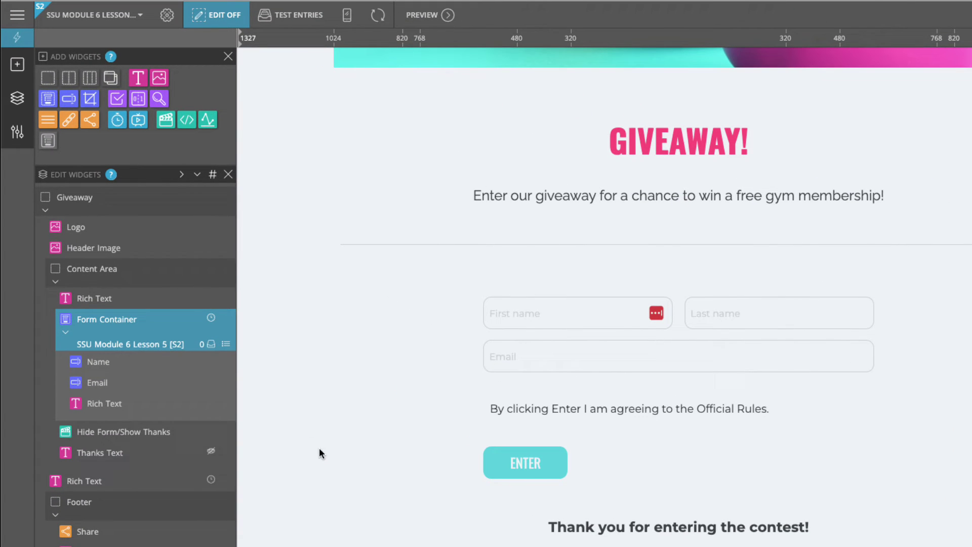
pyautogui.moveTo(68, 98)
pyautogui.mouseDown()
pyautogui.moveTo(118, 277)
pyautogui.moveTo(136, 402)
pyautogui.mouseUp()
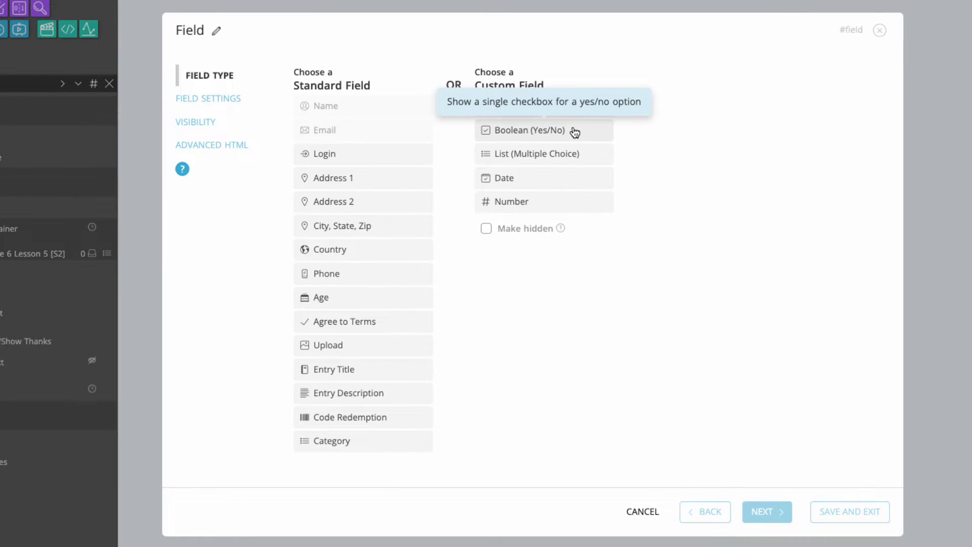
pyautogui.click(575, 131)
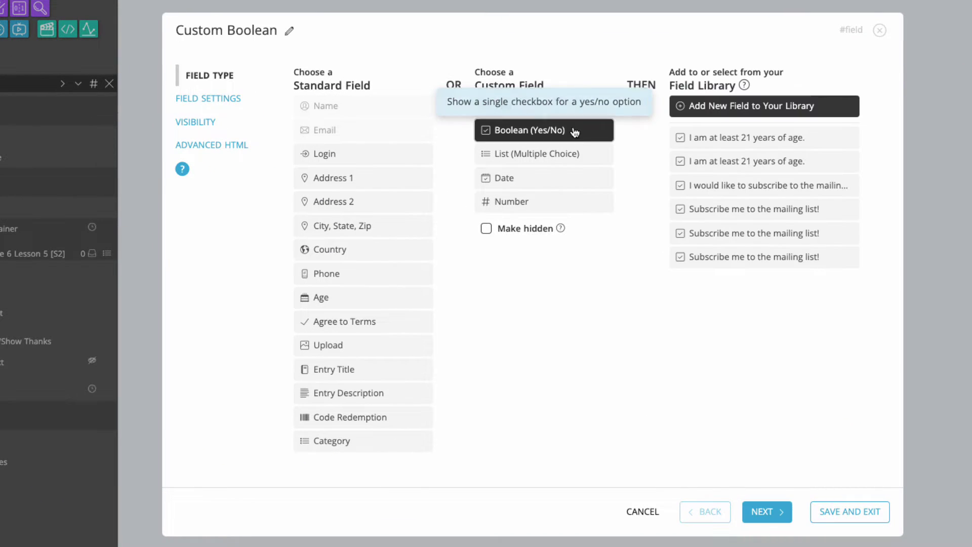
pyautogui.click(737, 213)
pyautogui.click(850, 511)
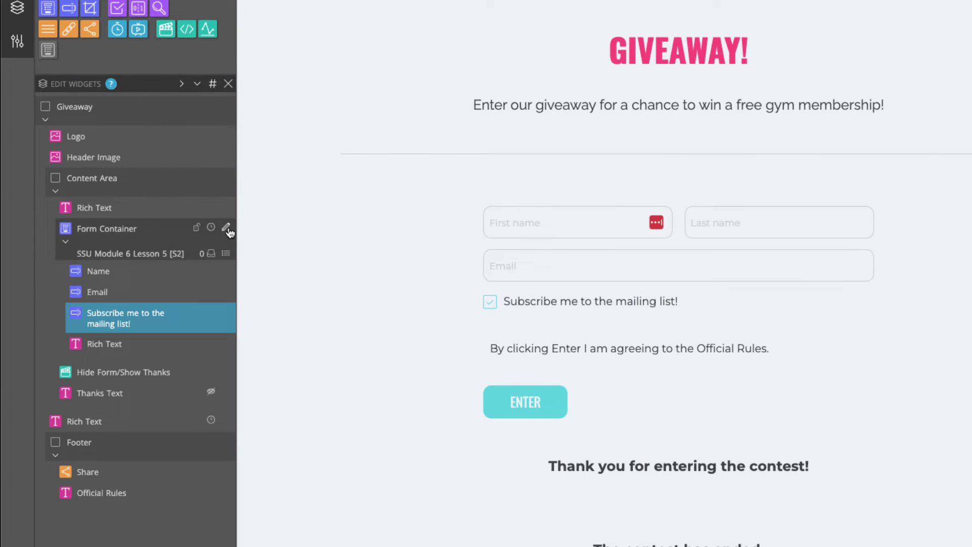
pyautogui.click(227, 228)
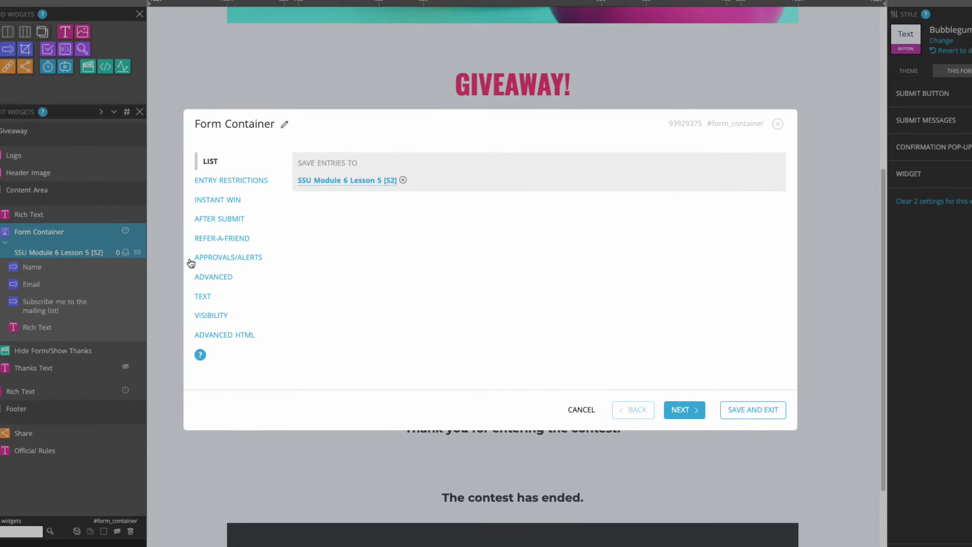
# Step: Enable the Mailchimp integration under Advanced settings and paste in the API key
pyautogui.click(214, 276)
pyautogui.click(343, 184)
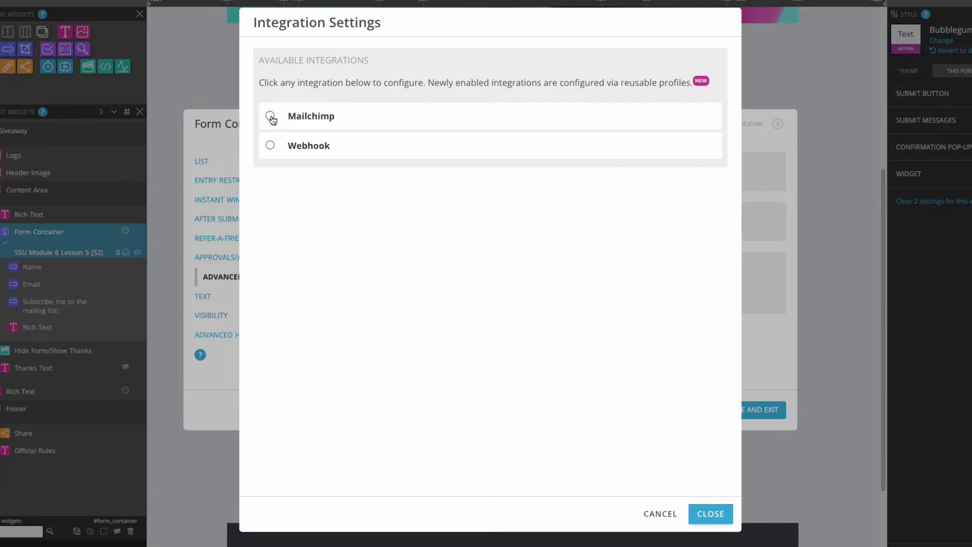
pyautogui.click(270, 116)
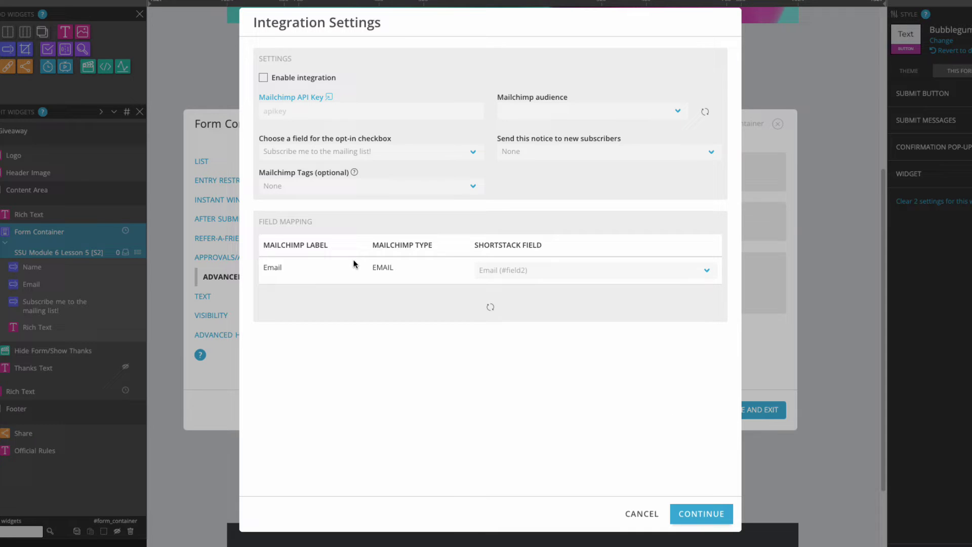
pyautogui.click(264, 77)
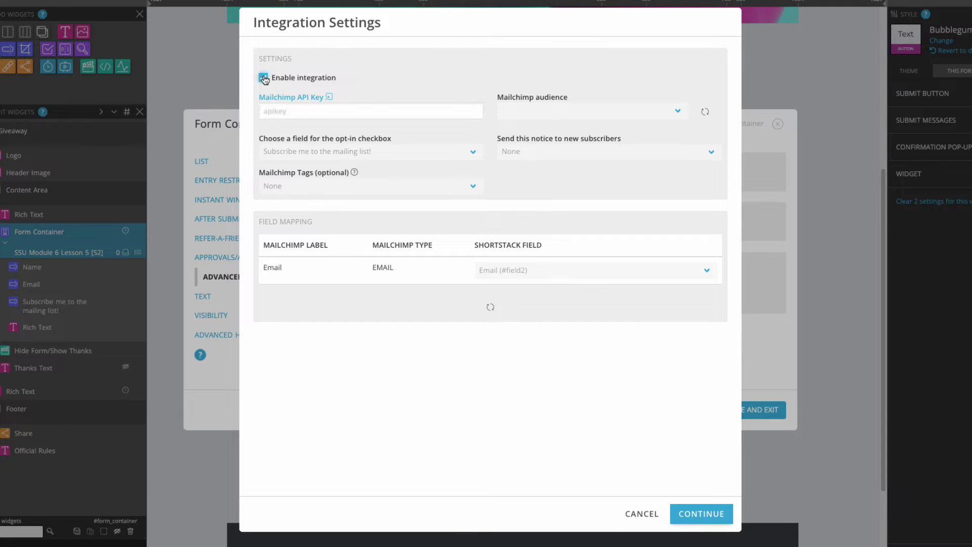
pyautogui.click(291, 113)
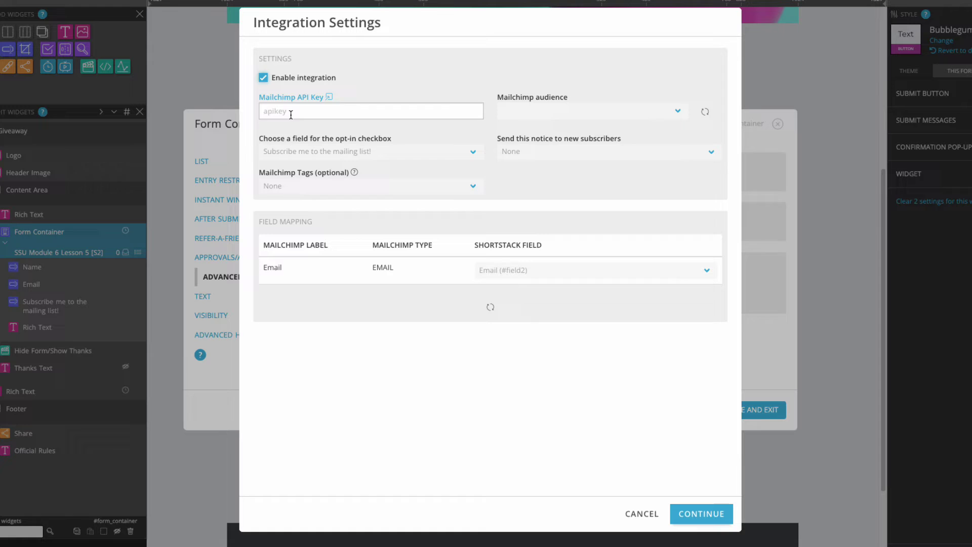
pyautogui.hotkey('ctrl', 'v')
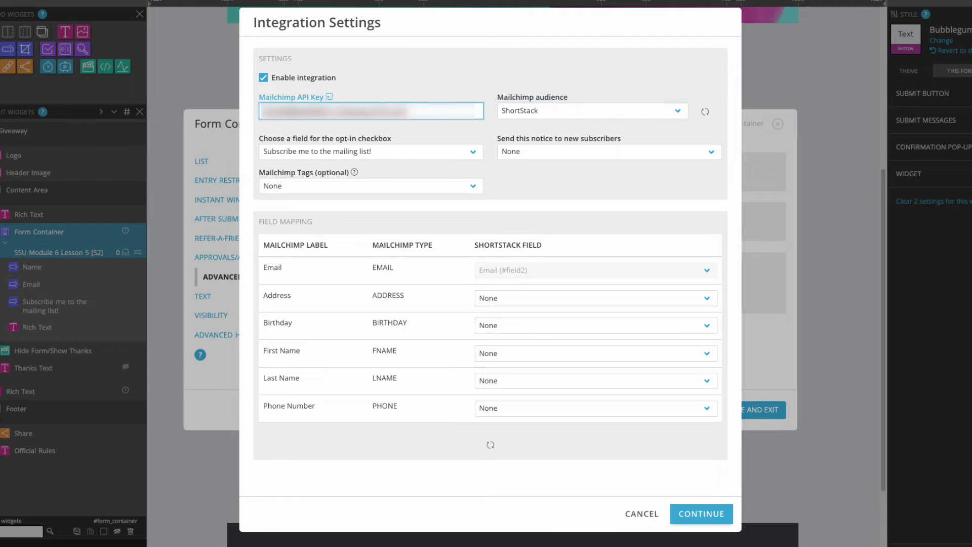
# Step: Use Double Opt-in Confirmation for new subscribers and map FNAME/LNAME to First/Last Name
pyautogui.click(627, 151)
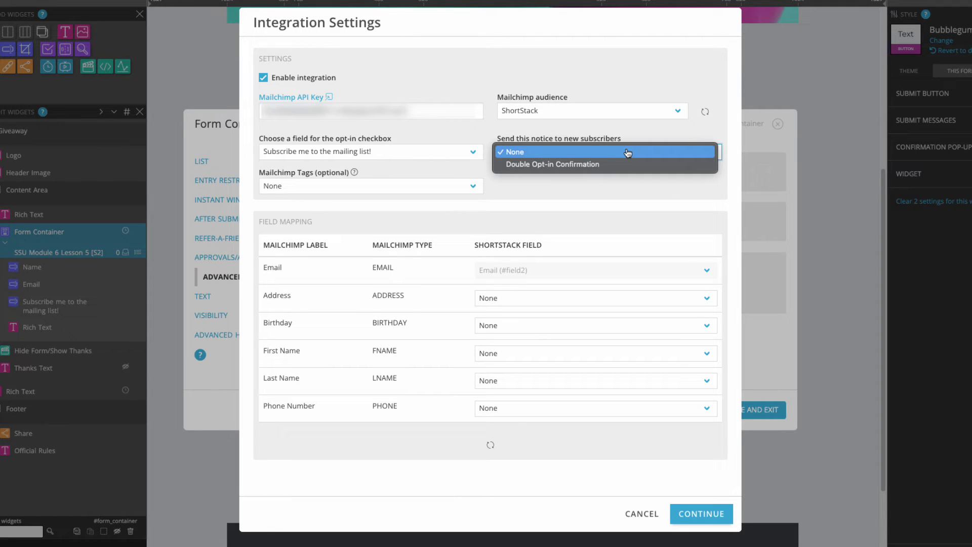
pyautogui.click(629, 164)
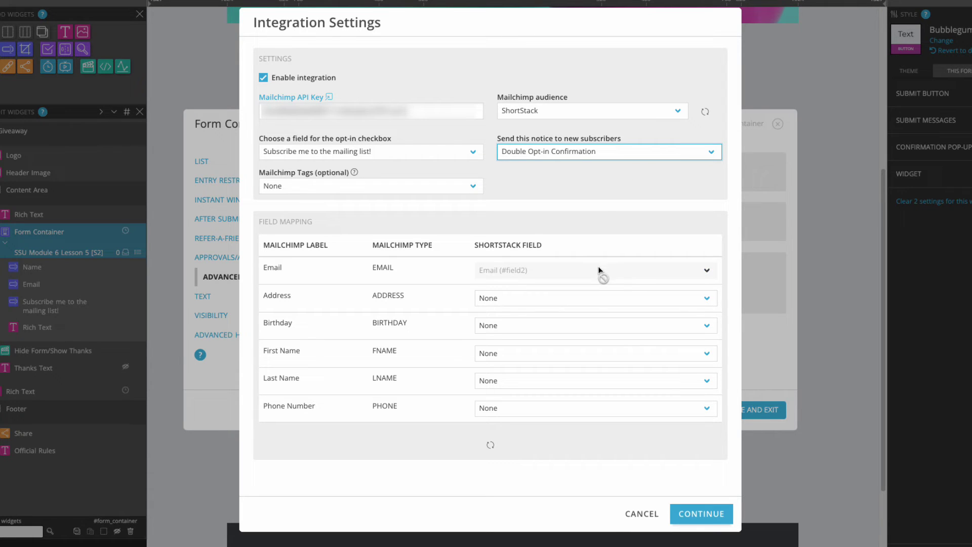
pyautogui.click(532, 353)
pyautogui.click(501, 365)
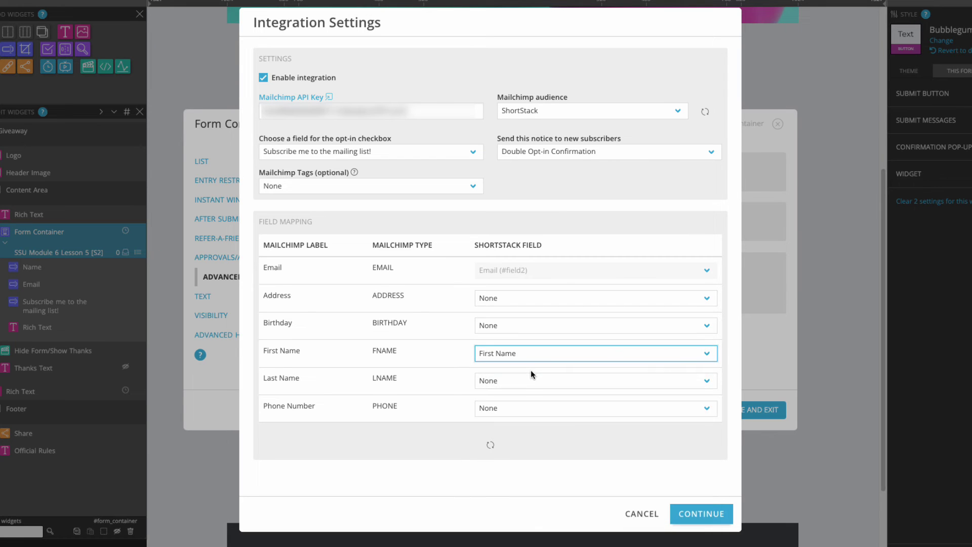
pyautogui.click(530, 381)
pyautogui.click(517, 406)
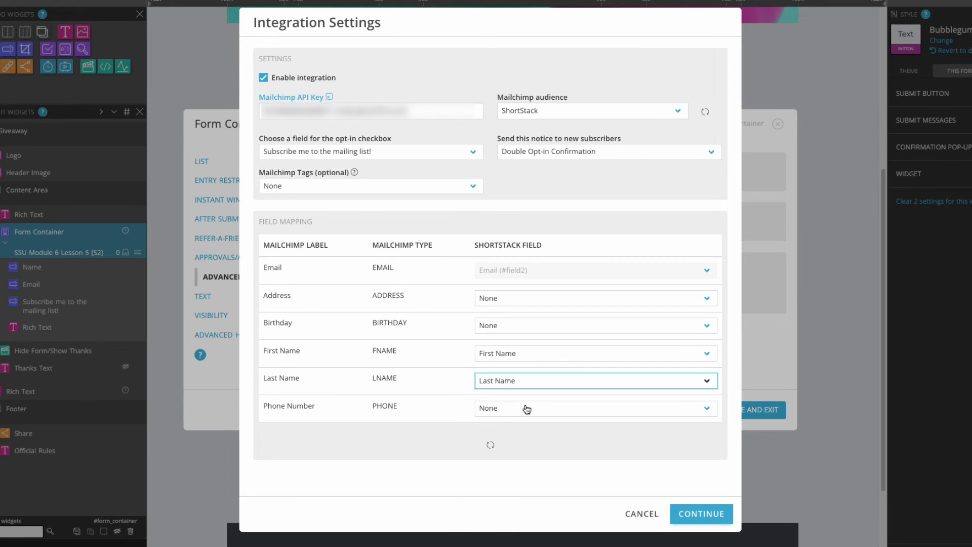
# Step: Save the Mailchimp settings and start adding a Webhook profile, with Zapier's app directory shown
pyautogui.click(701, 514)
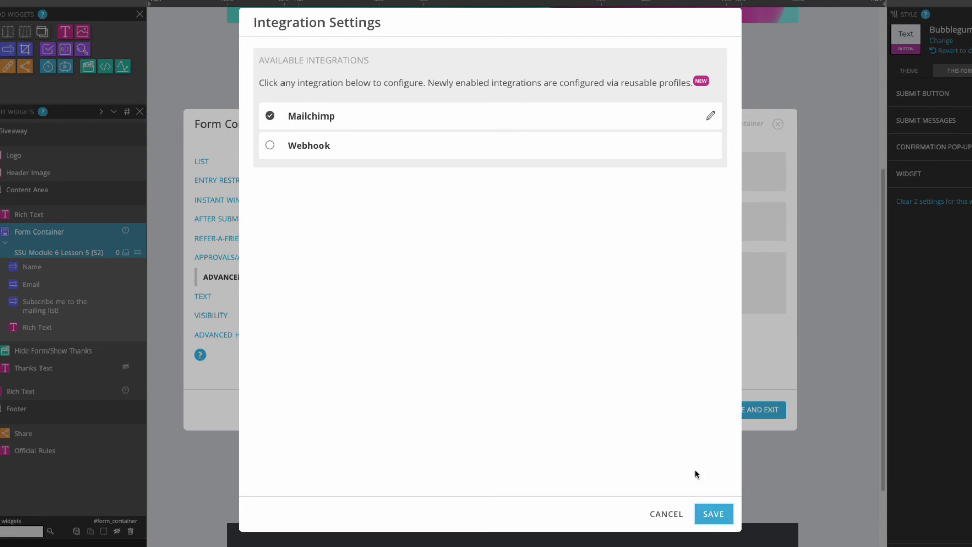
pyautogui.click(270, 147)
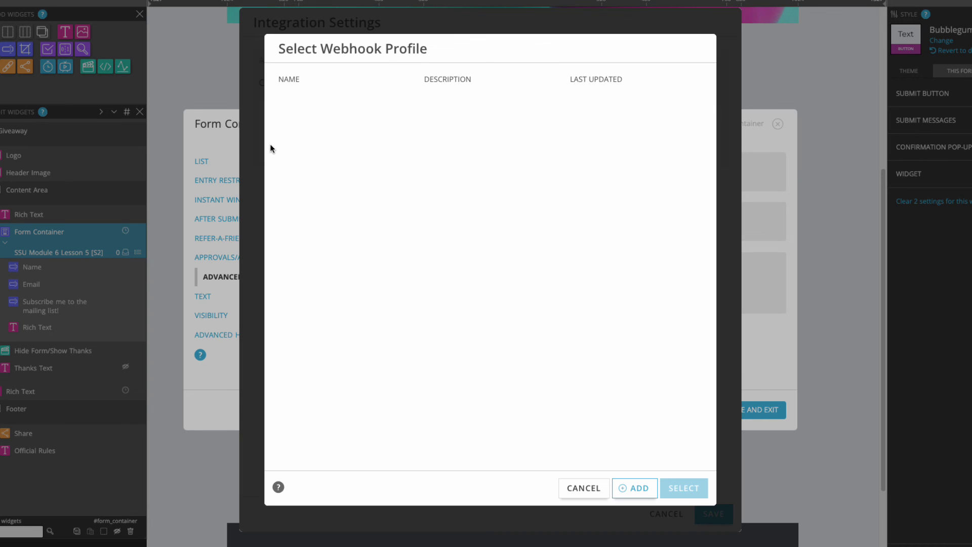
pyautogui.click(637, 489)
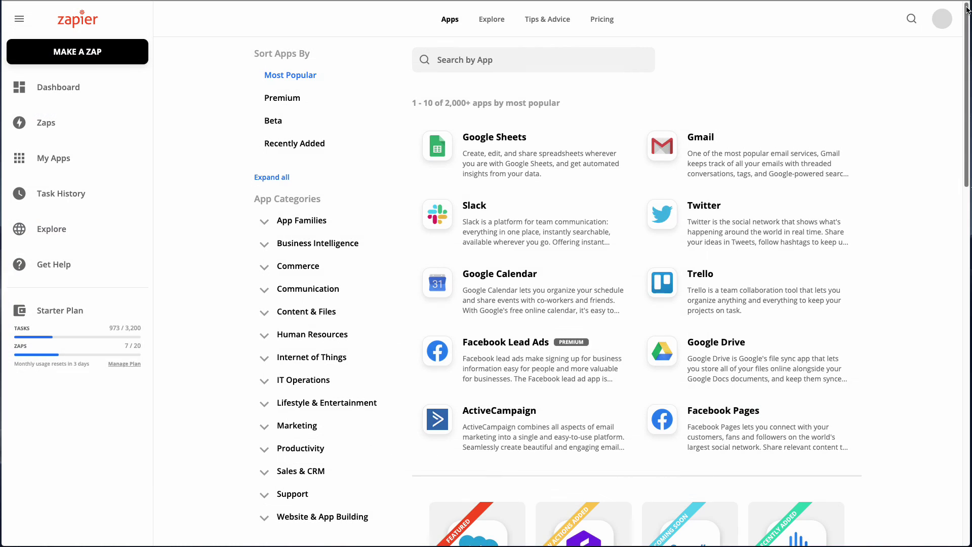